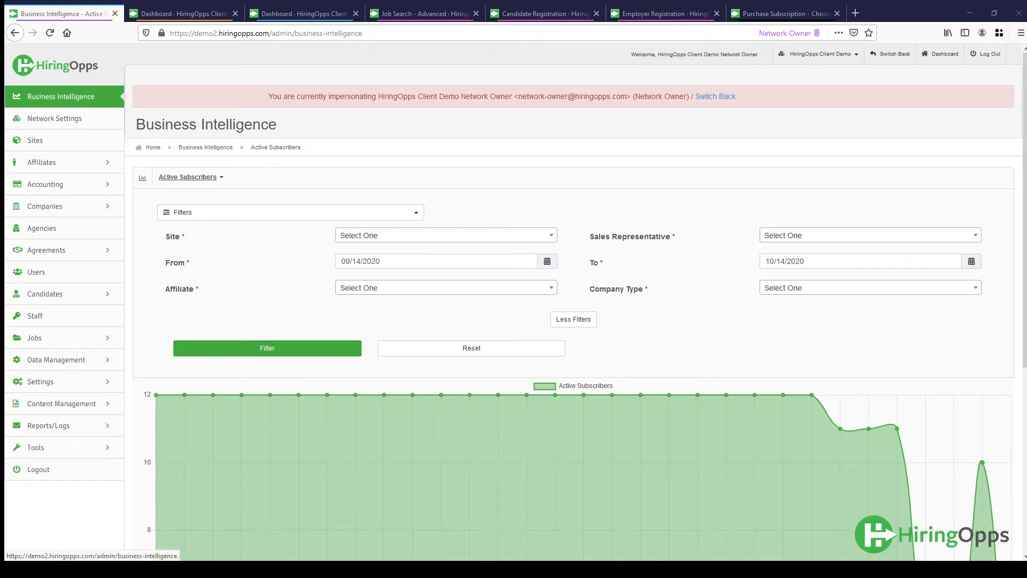
Open the HiringOpps Client Demo site from the Sites list for editing
{"action": "left_click", "coordinate": [40, 144]}
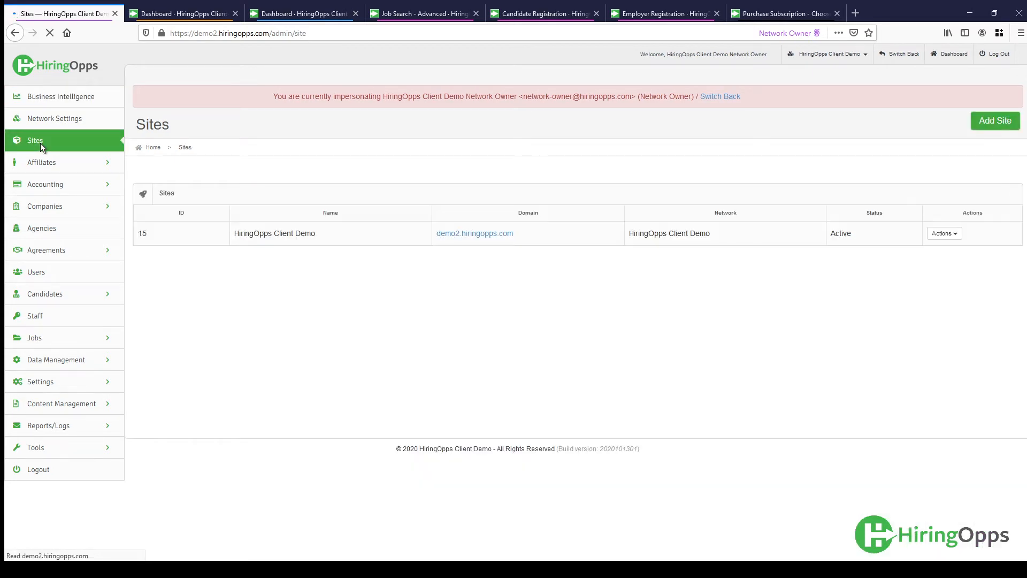
{"action": "left_click", "coordinate": [945, 315]}
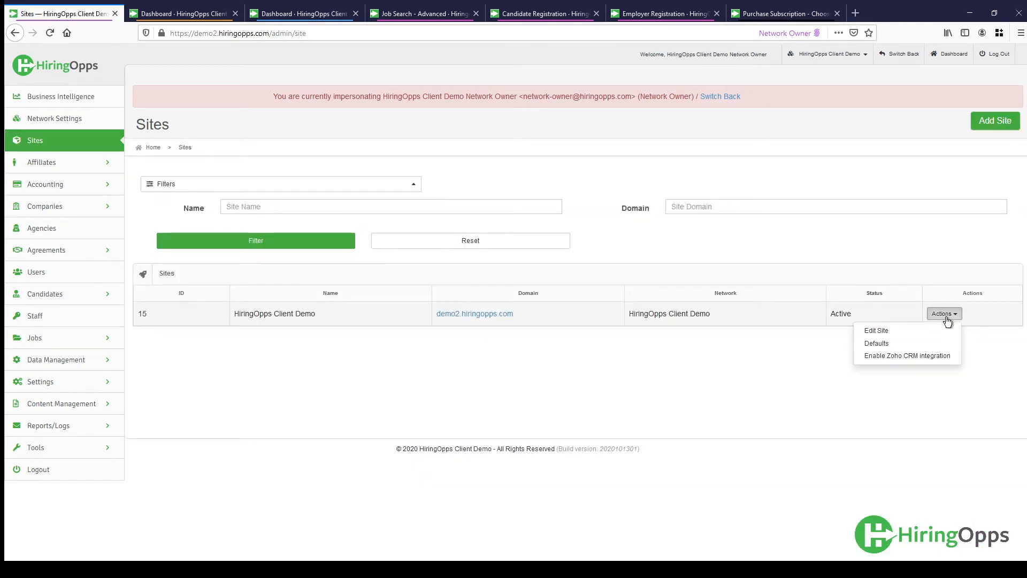
{"action": "left_click", "coordinate": [898, 332]}
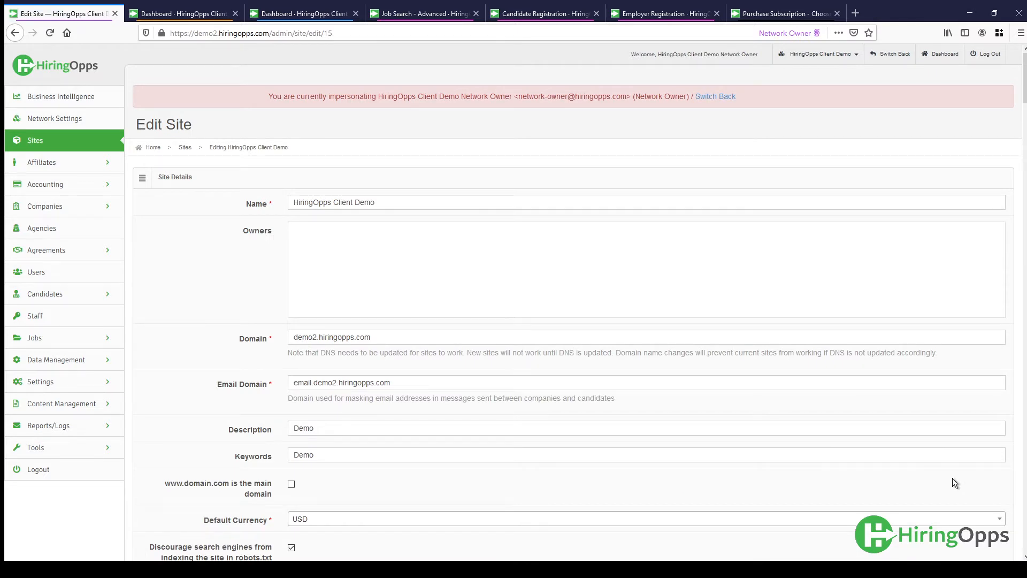
Review the site details, including domain, contact emails, phones, theme and keyphrases, plus the company referral payout and supported occupations
{"action": "scroll", "coordinate": [952, 478], "scroll_direction": "down", "scroll_amount": 1}
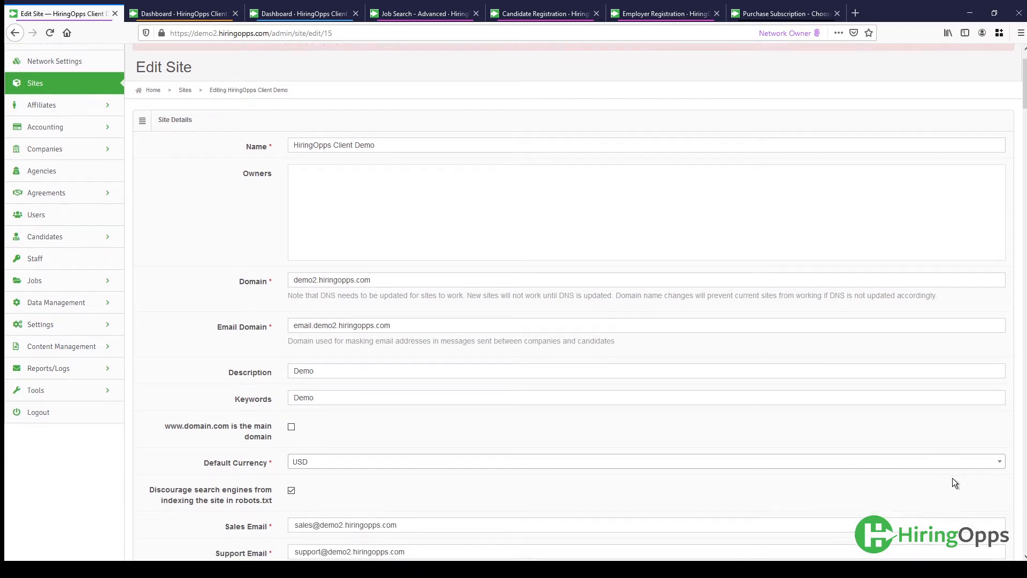
{"action": "scroll", "coordinate": [952, 482], "scroll_direction": "down", "scroll_amount": 2}
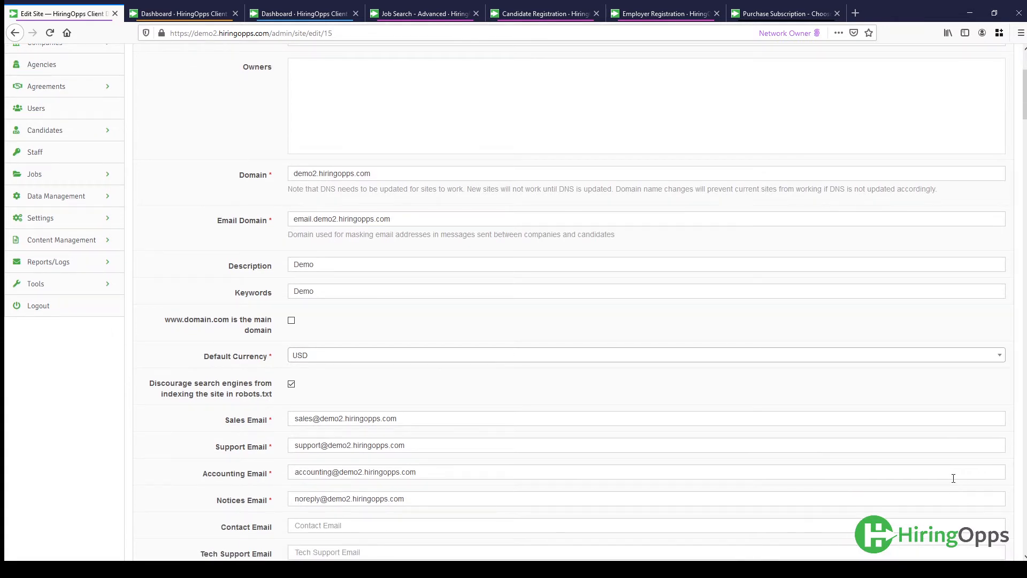
{"action": "scroll", "coordinate": [952, 477], "scroll_direction": "down", "scroll_amount": 3}
{"action": "scroll", "coordinate": [952, 477], "scroll_direction": "down", "scroll_amount": 3}
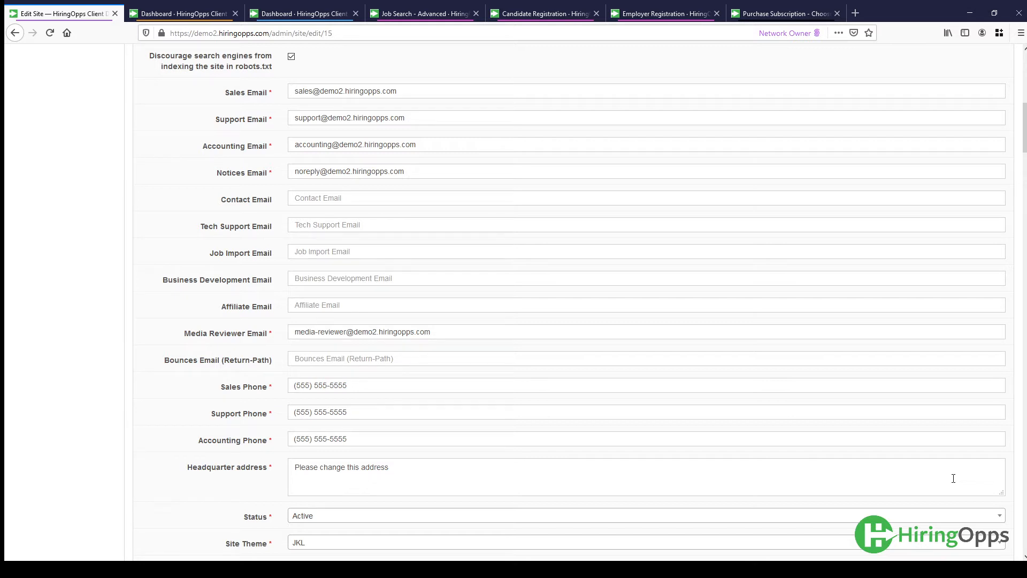
{"action": "scroll", "coordinate": [953, 478], "scroll_direction": "down", "scroll_amount": 2}
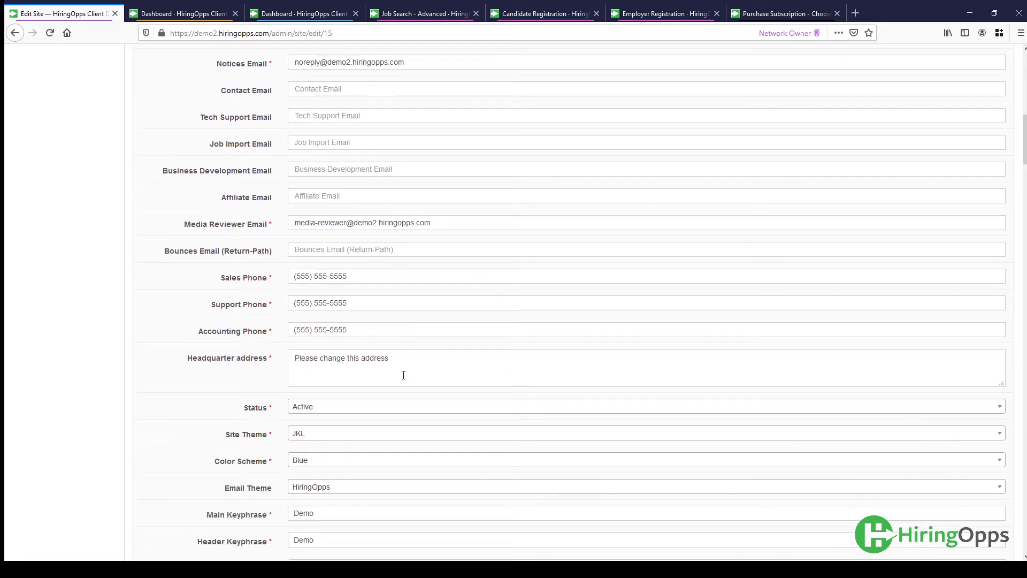
{"action": "scroll", "coordinate": [488, 449], "scroll_direction": "down", "scroll_amount": 4}
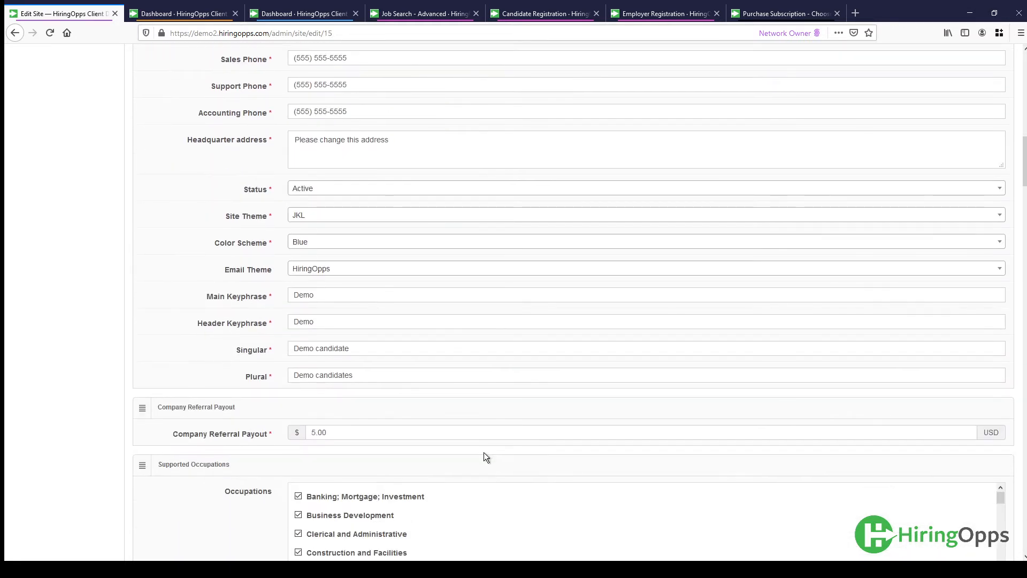
{"action": "scroll", "coordinate": [484, 453], "scroll_direction": "down", "scroll_amount": 2}
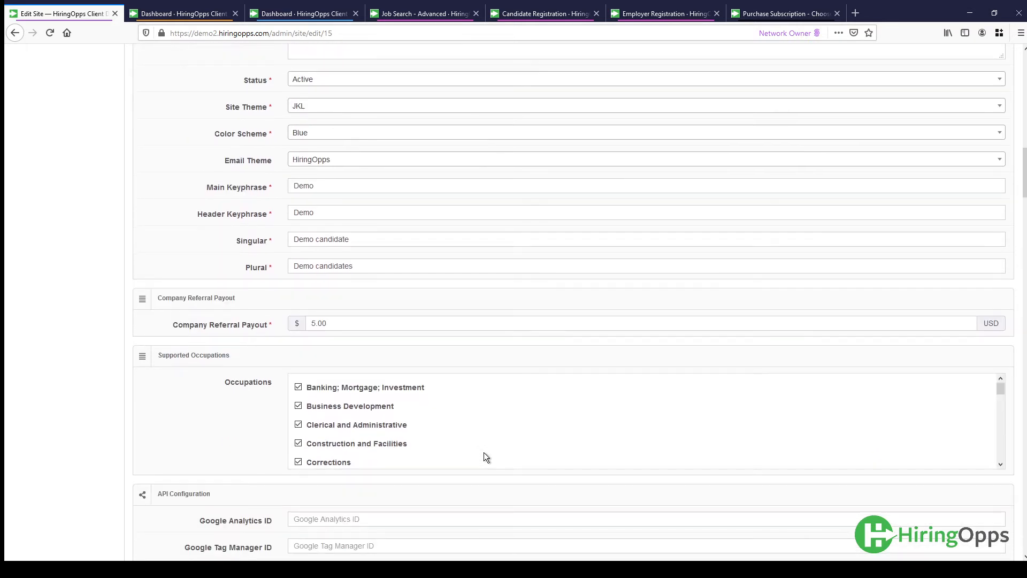
{"action": "scroll", "coordinate": [484, 453], "scroll_direction": "down", "scroll_amount": 2}
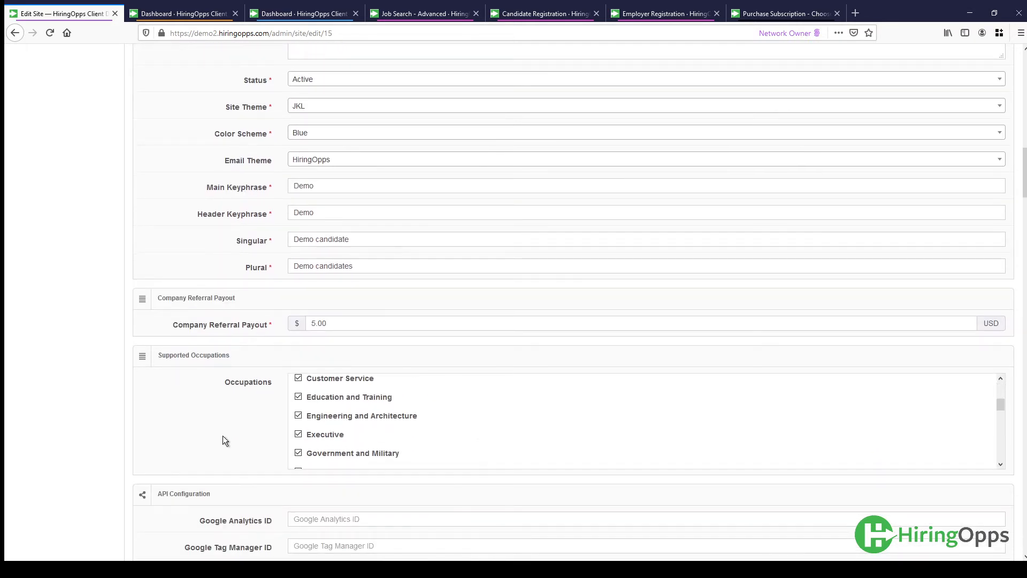
Review the API Configuration tracking-code fields and the Social Networks footer links of the site
{"action": "scroll", "coordinate": [223, 438], "scroll_direction": "down", "scroll_amount": 3}
{"action": "scroll", "coordinate": [223, 436], "scroll_direction": "down", "scroll_amount": 2}
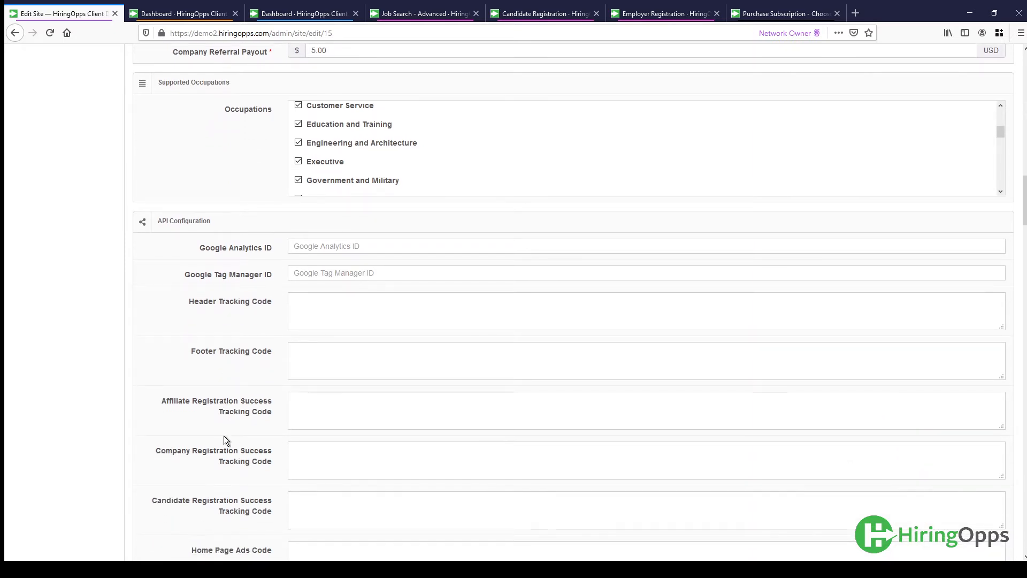
{"action": "scroll", "coordinate": [223, 436], "scroll_direction": "down", "scroll_amount": 2}
{"action": "scroll", "coordinate": [224, 436], "scroll_direction": "down", "scroll_amount": 1}
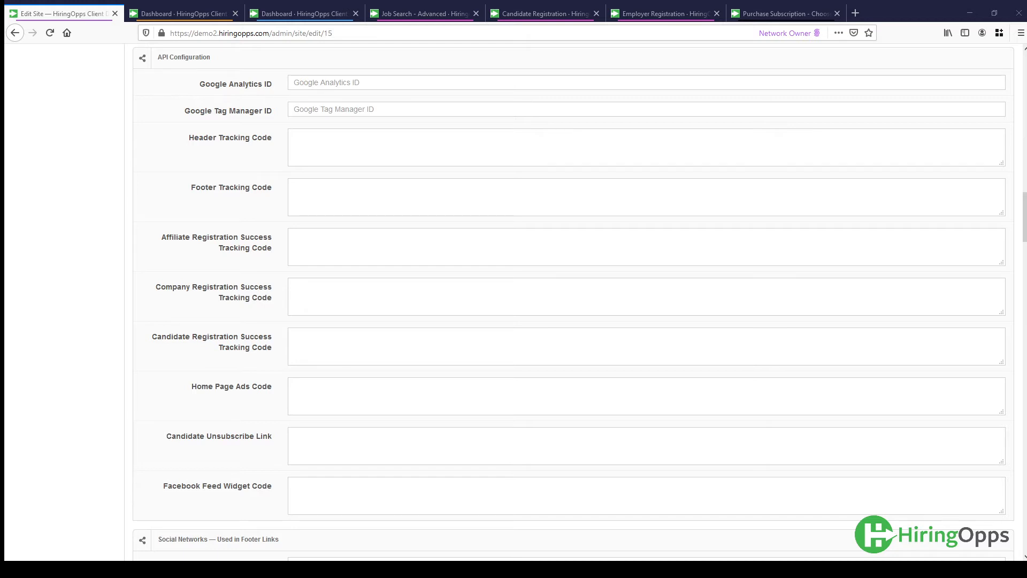
{"action": "scroll", "coordinate": [569, 299], "scroll_direction": "down", "scroll_amount": 3}
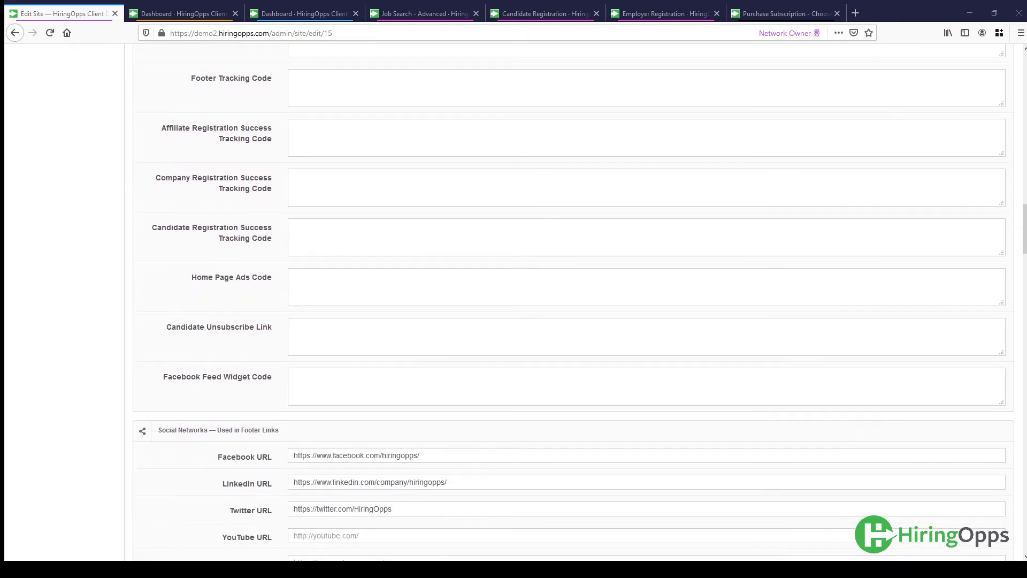
{"action": "scroll", "coordinate": [569, 299], "scroll_direction": "down", "scroll_amount": 3}
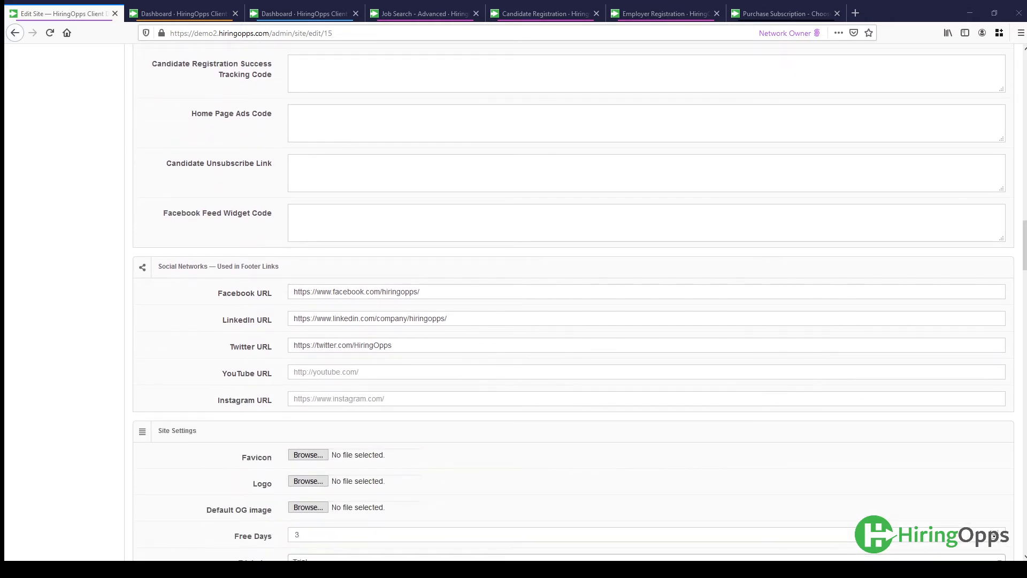
{"action": "scroll", "coordinate": [569, 299], "scroll_direction": "down", "scroll_amount": 1}
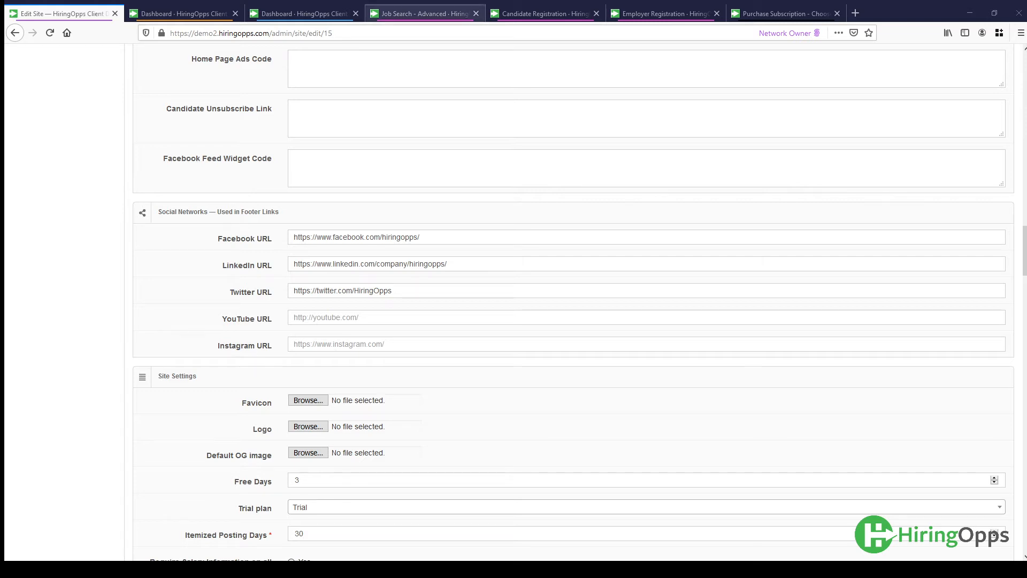
Check the Community social links in the footer of the public job search page and return to the site editor
{"action": "left_click", "coordinate": [423, 15]}
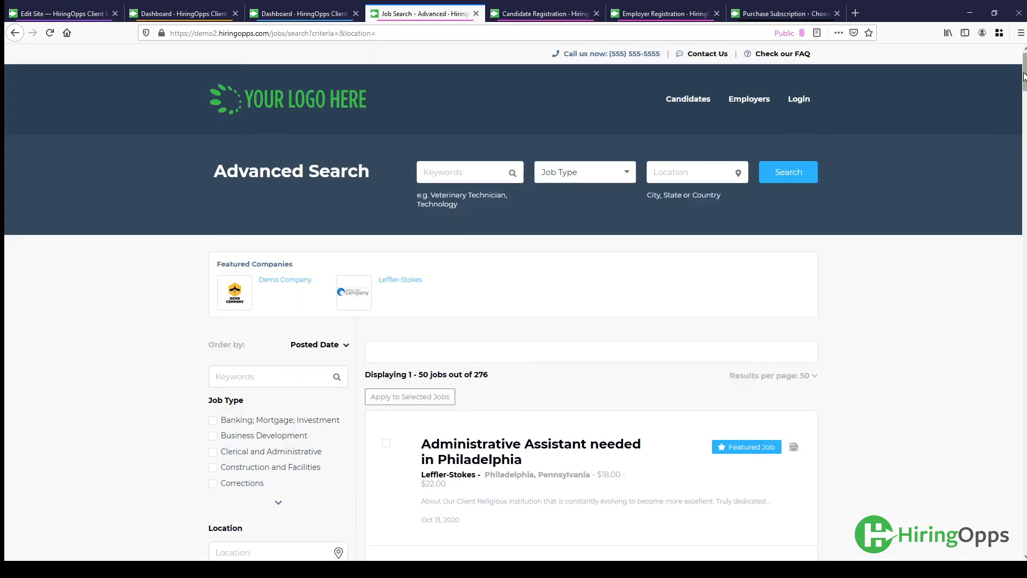
{"action": "left_click_drag", "start_coordinate": [1023, 69], "coordinate": [1023, 535]}
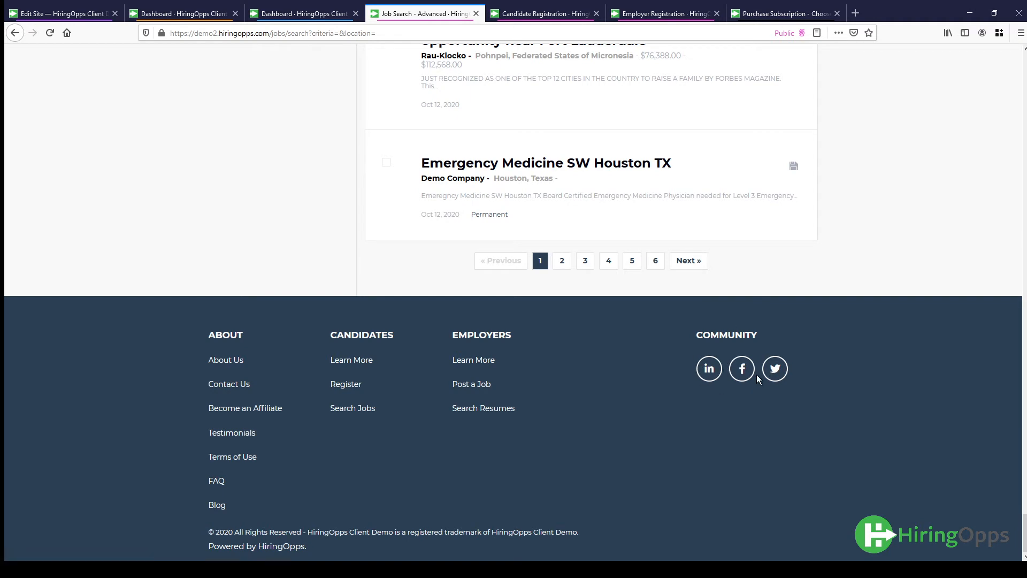
{"action": "left_click", "coordinate": [53, 15]}
Examine the Site Settings from the favicon, trial plan and job requirements through email signatures, Zoho and auto-renew options to job backfill
{"action": "scroll", "coordinate": [707, 397], "scroll_direction": "down", "scroll_amount": 3}
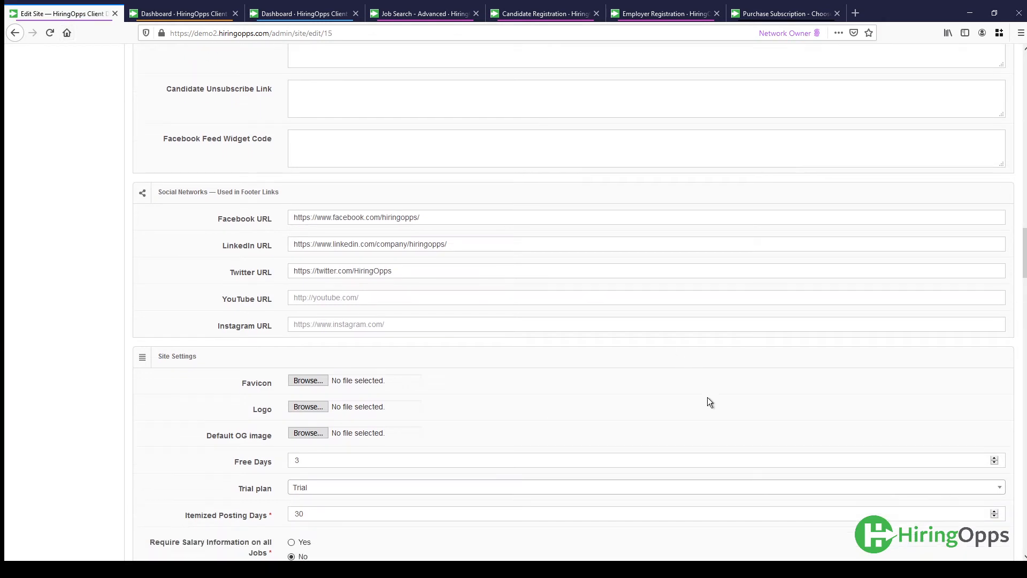
{"action": "scroll", "coordinate": [707, 357], "scroll_direction": "down", "scroll_amount": 2}
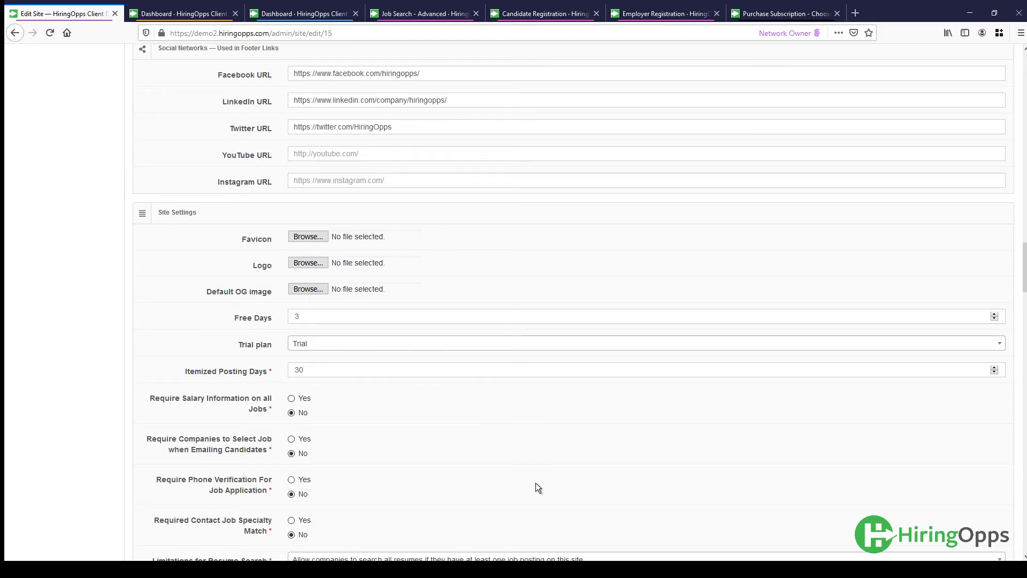
{"action": "scroll", "coordinate": [537, 487], "scroll_direction": "down", "scroll_amount": 2}
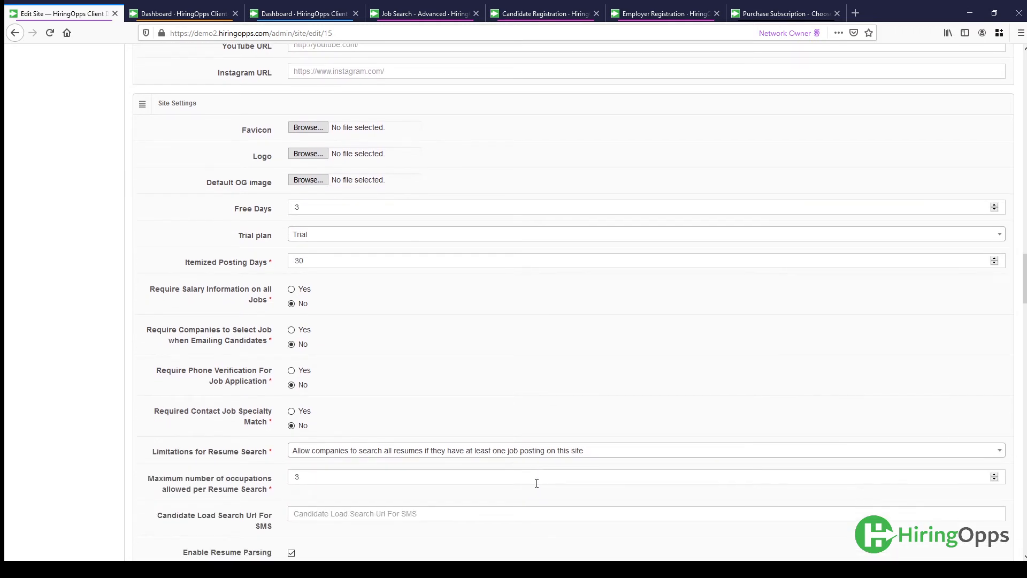
{"action": "scroll", "coordinate": [536, 484], "scroll_direction": "up", "scroll_amount": 1}
{"action": "scroll", "coordinate": [536, 484], "scroll_direction": "down", "scroll_amount": 3}
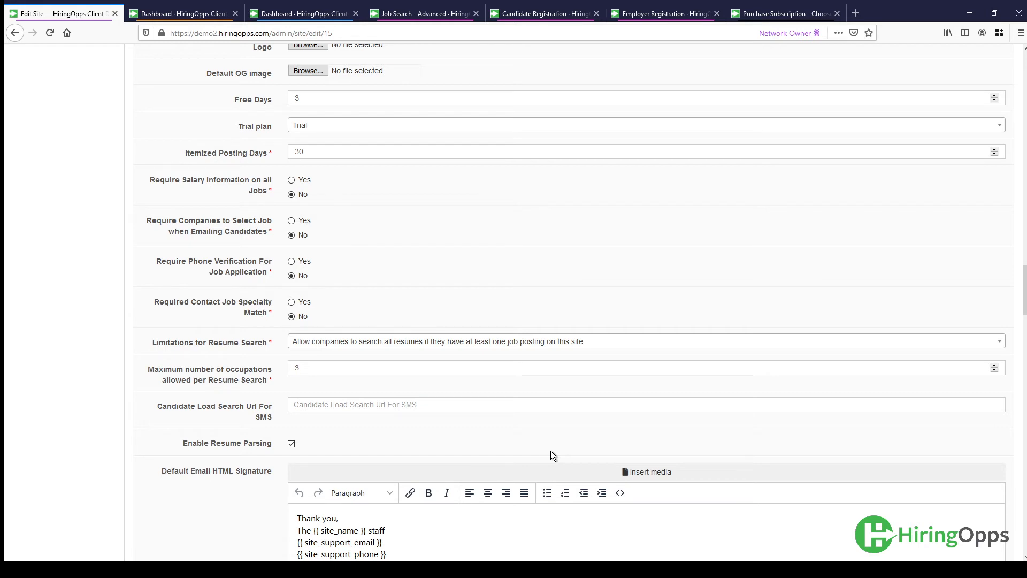
{"action": "scroll", "coordinate": [551, 455], "scroll_direction": "down", "scroll_amount": 1}
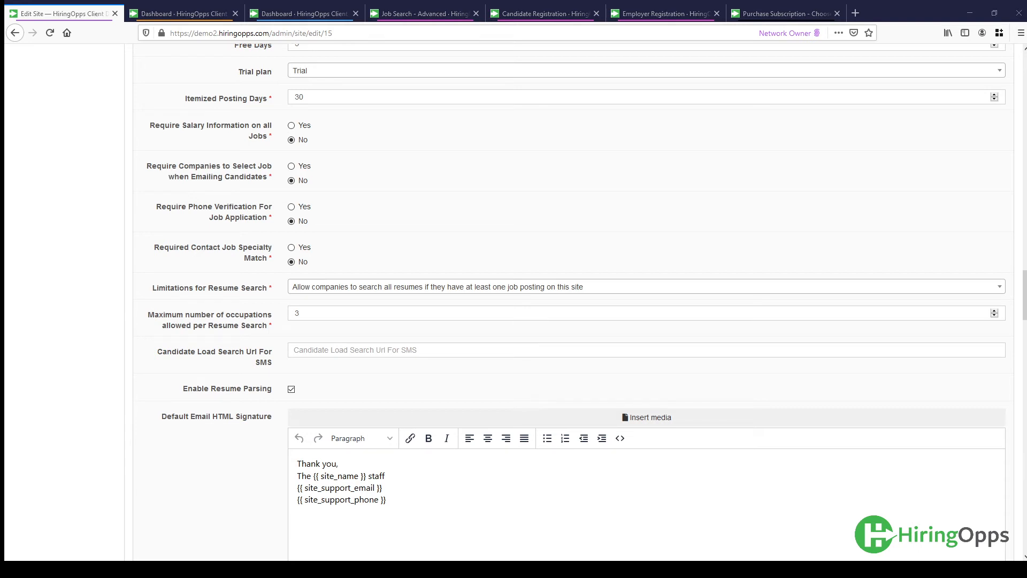
{"action": "scroll", "coordinate": [569, 302], "scroll_direction": "down", "scroll_amount": 2}
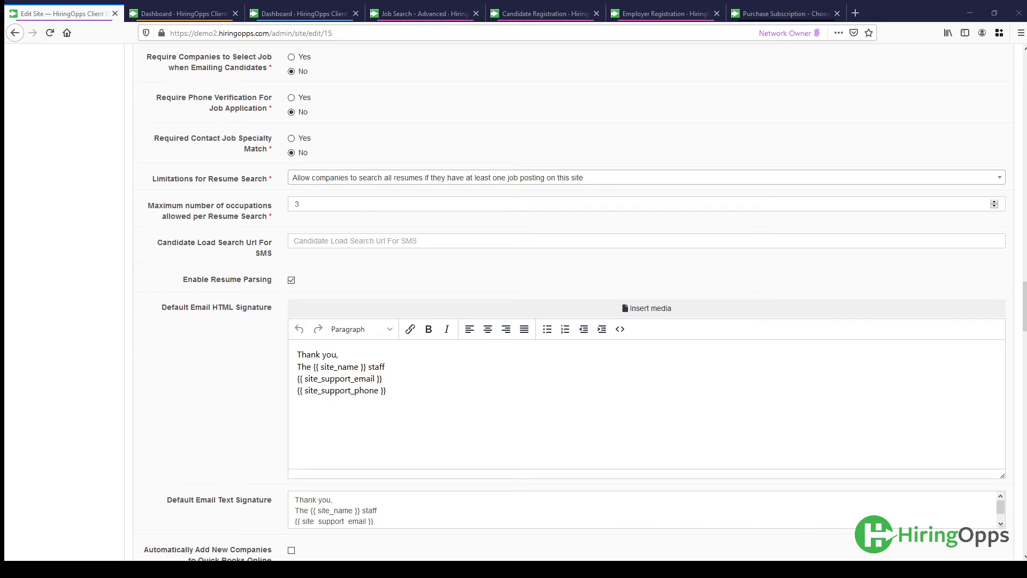
{"action": "scroll", "coordinate": [569, 302], "scroll_direction": "down", "scroll_amount": 3}
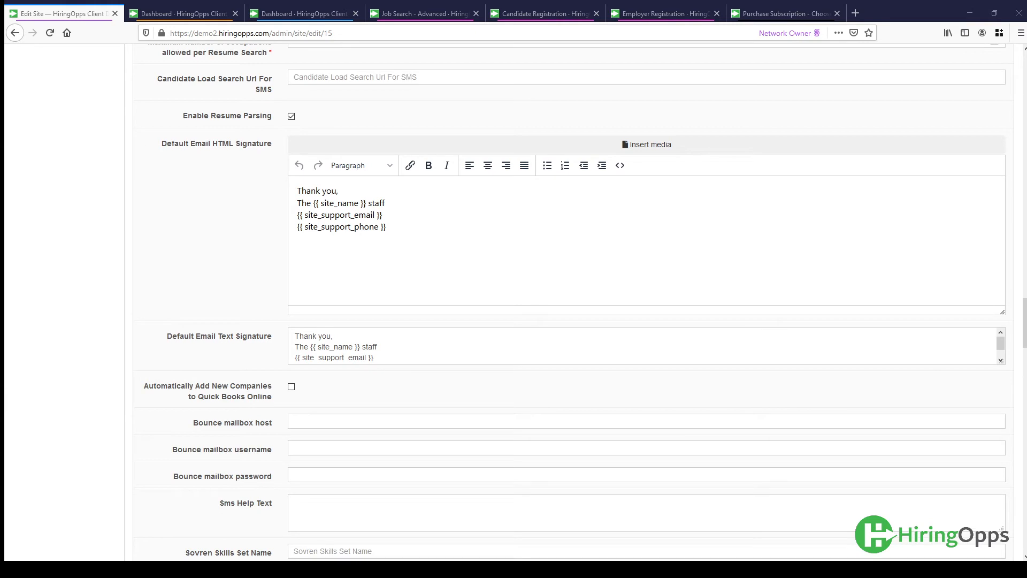
{"action": "scroll", "coordinate": [569, 302], "scroll_direction": "down", "scroll_amount": 4}
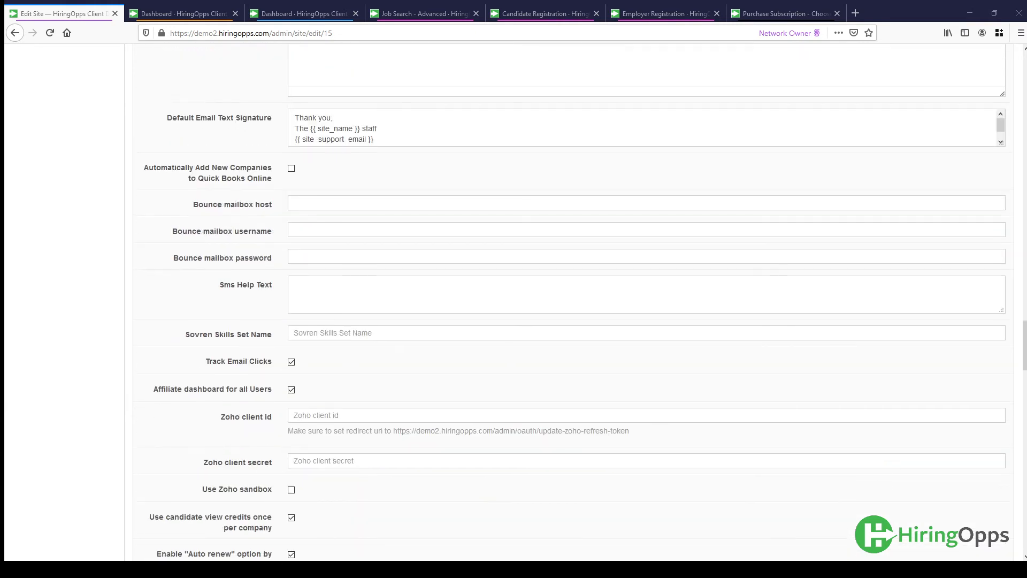
{"action": "scroll", "coordinate": [569, 302], "scroll_direction": "down", "scroll_amount": 3}
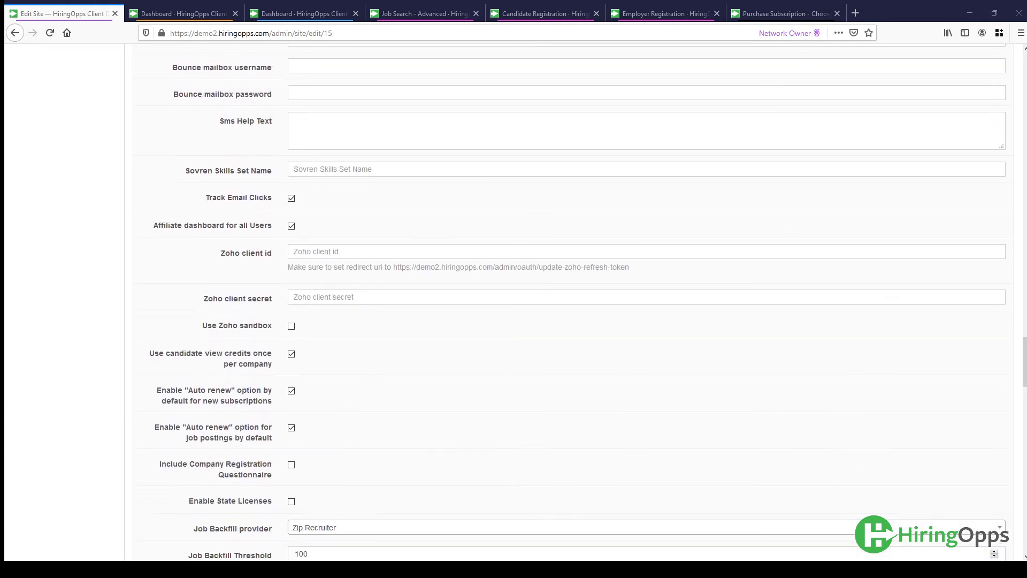
{"action": "scroll", "coordinate": [569, 302], "scroll_direction": "down", "scroll_amount": 2}
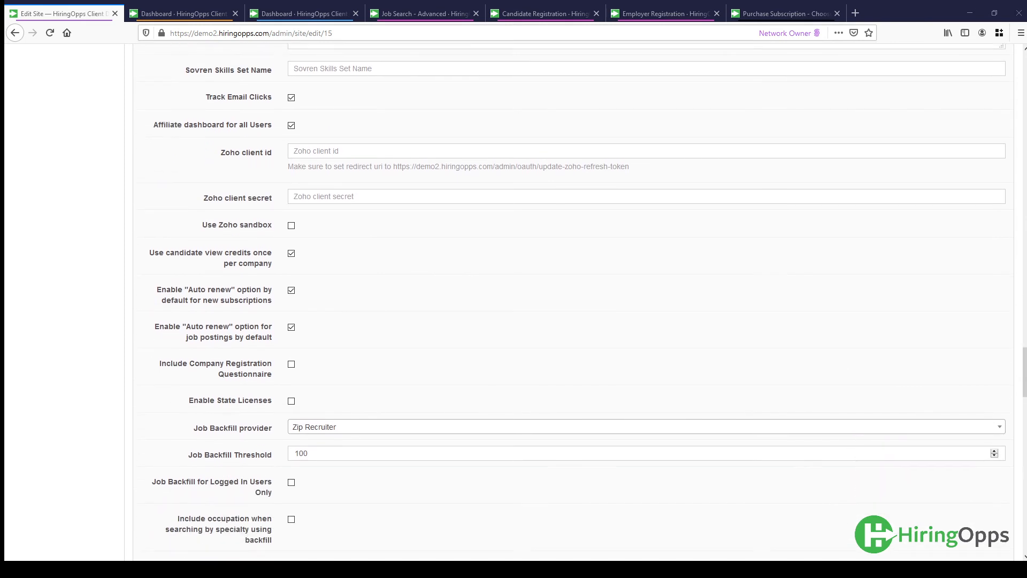
Select Zip Recruiter as the Job Backfill provider and read the explanation of the Job Backfill Threshold
{"action": "left_click", "coordinate": [357, 421]}
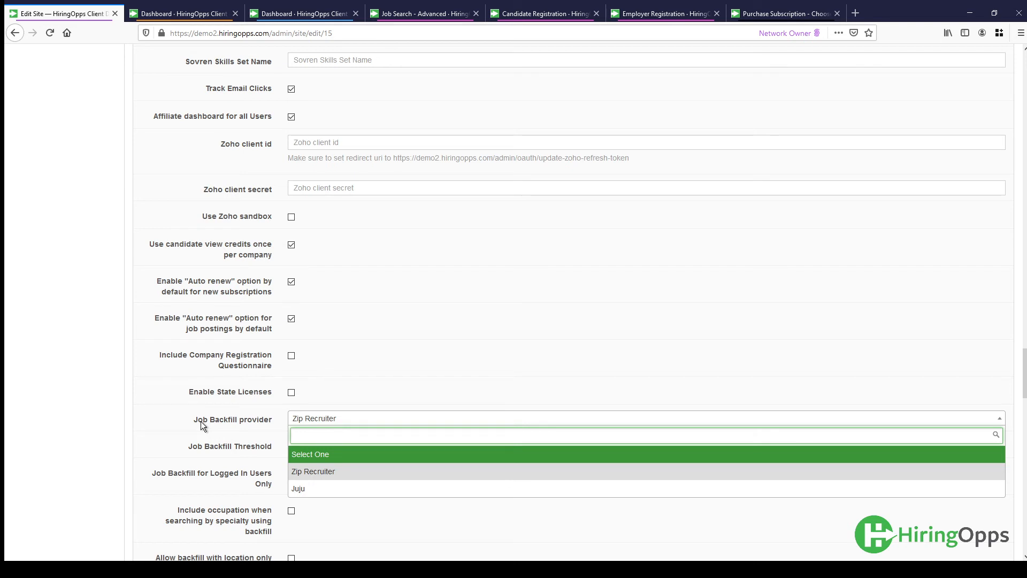
{"action": "left_click", "coordinate": [322, 470]}
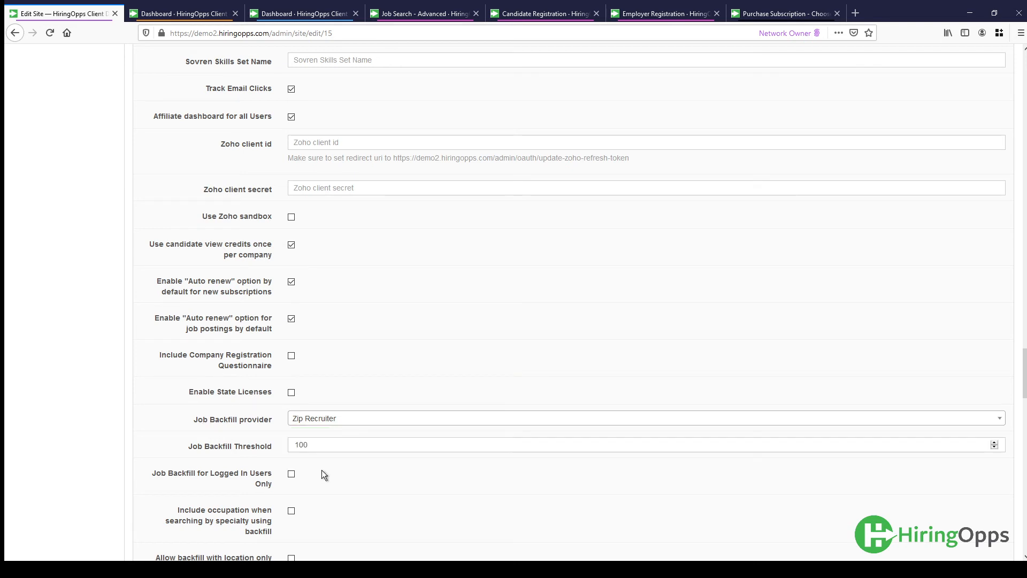
{"action": "scroll", "coordinate": [323, 472], "scroll_direction": "down", "scroll_amount": 2}
{"action": "mouse_move", "coordinate": [332, 392]}
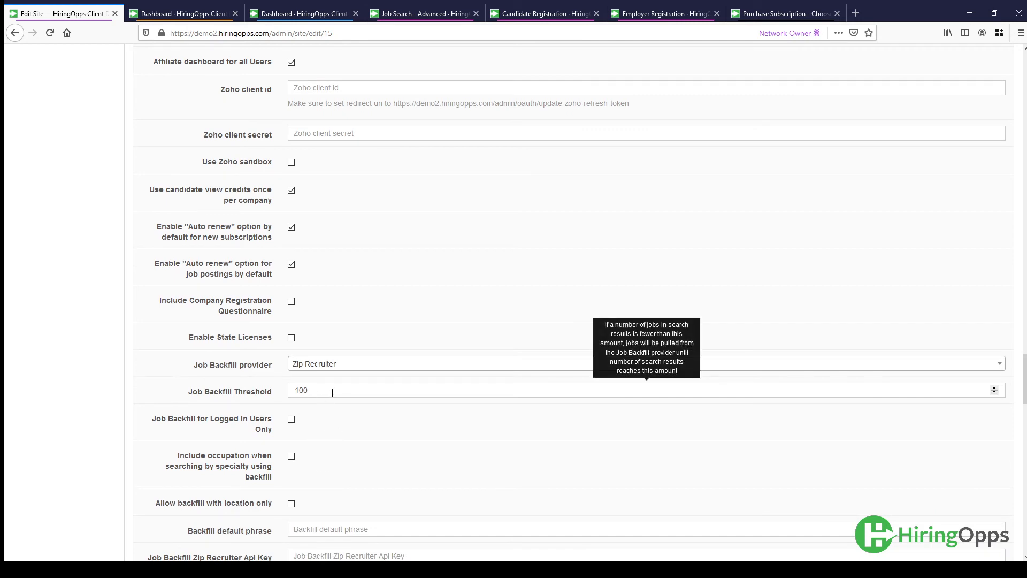
Try "remote" as the Backfill default phrase and clear the field again
{"action": "scroll", "coordinate": [332, 392], "scroll_direction": "down", "scroll_amount": 4}
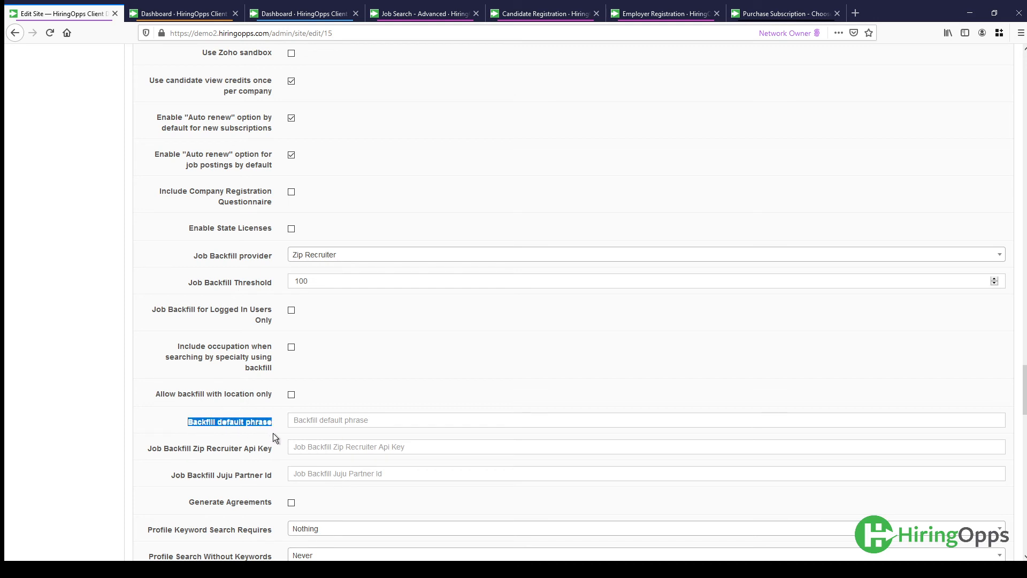
{"action": "left_click", "coordinate": [309, 421]}
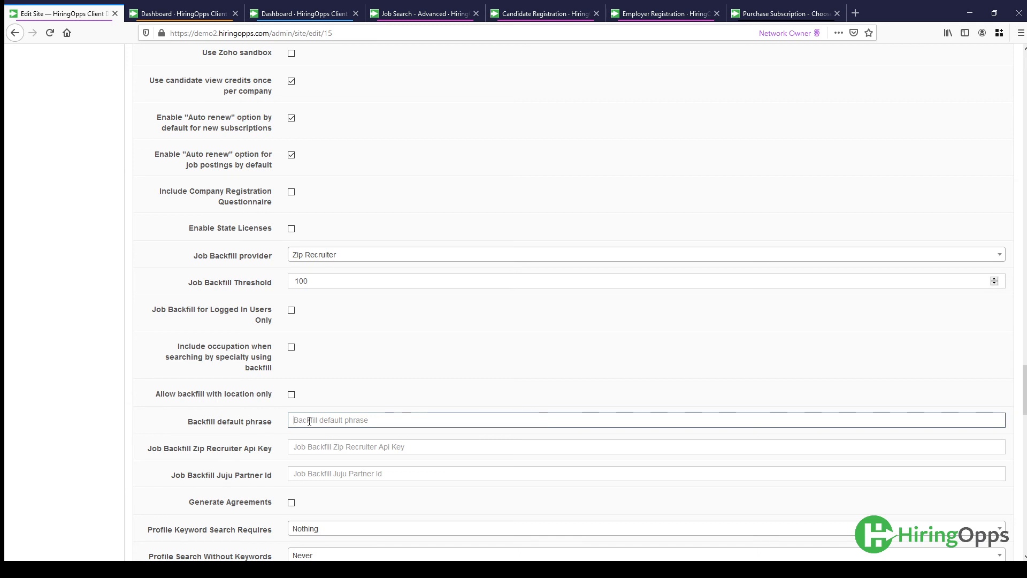
{"action": "type", "text": "remote"}
{"action": "double_click", "coordinate": [300, 416]}
{"action": "key", "text": "BackSpace"}
Review the remaining site settings, covering profile search, InterviewOpps integration, candidate privacy and job search defaults, down to the Agreement Site Settings
{"action": "scroll", "coordinate": [300, 417], "scroll_direction": "down", "scroll_amount": 3}
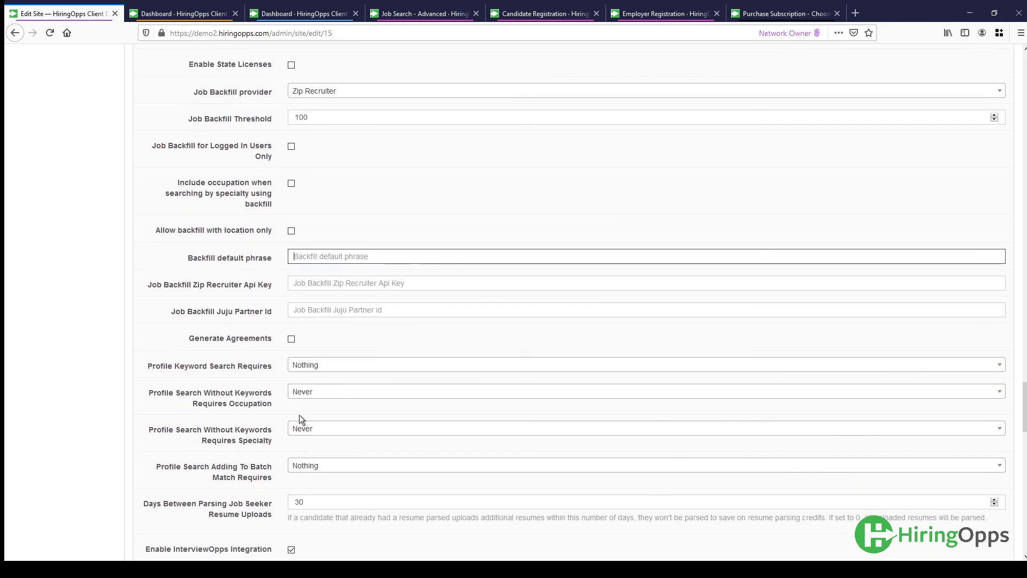
{"action": "scroll", "coordinate": [236, 420], "scroll_direction": "down", "scroll_amount": 4}
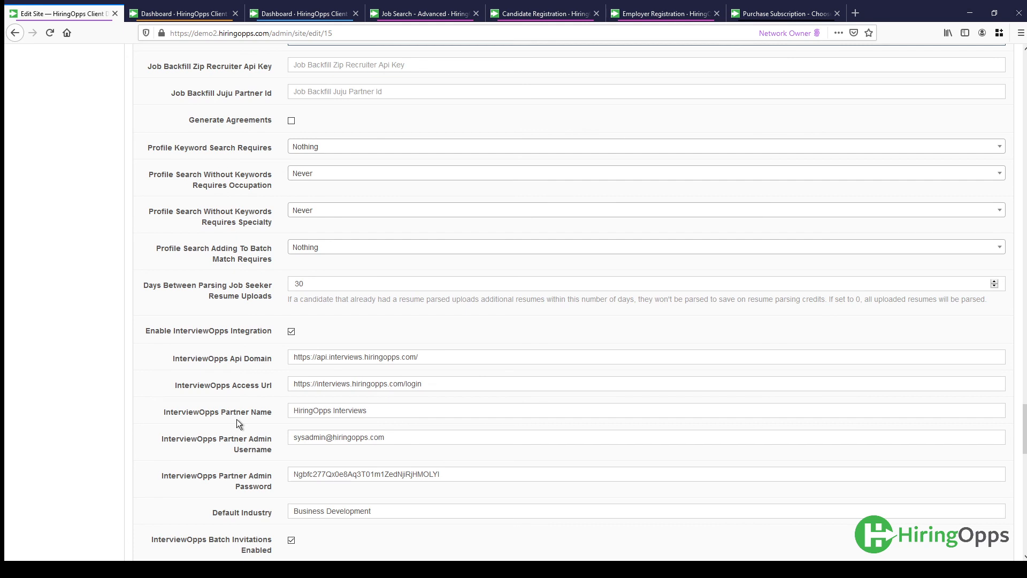
{"action": "scroll", "coordinate": [237, 420], "scroll_direction": "down", "scroll_amount": 3}
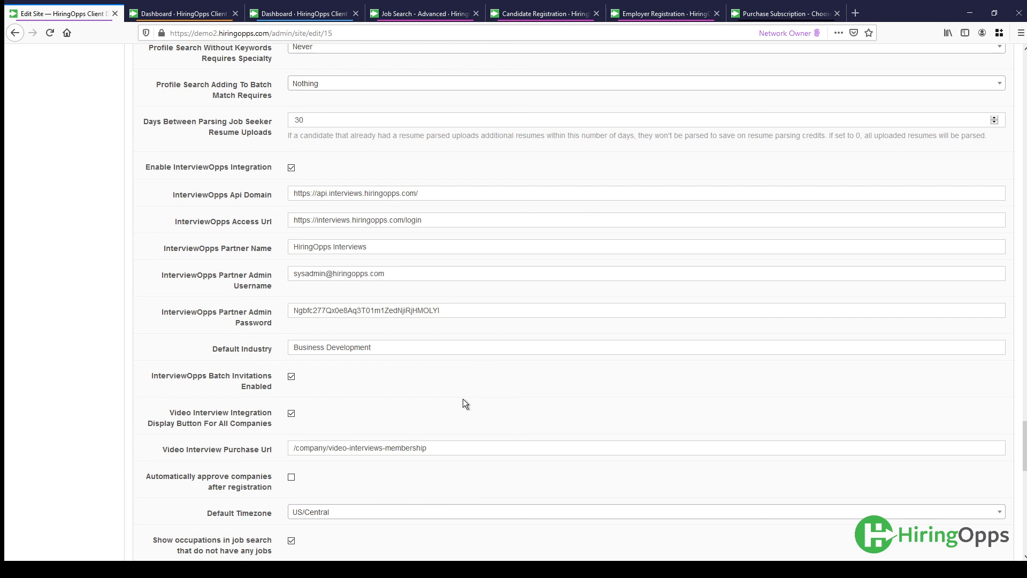
{"action": "scroll", "coordinate": [463, 399], "scroll_direction": "down", "scroll_amount": 2}
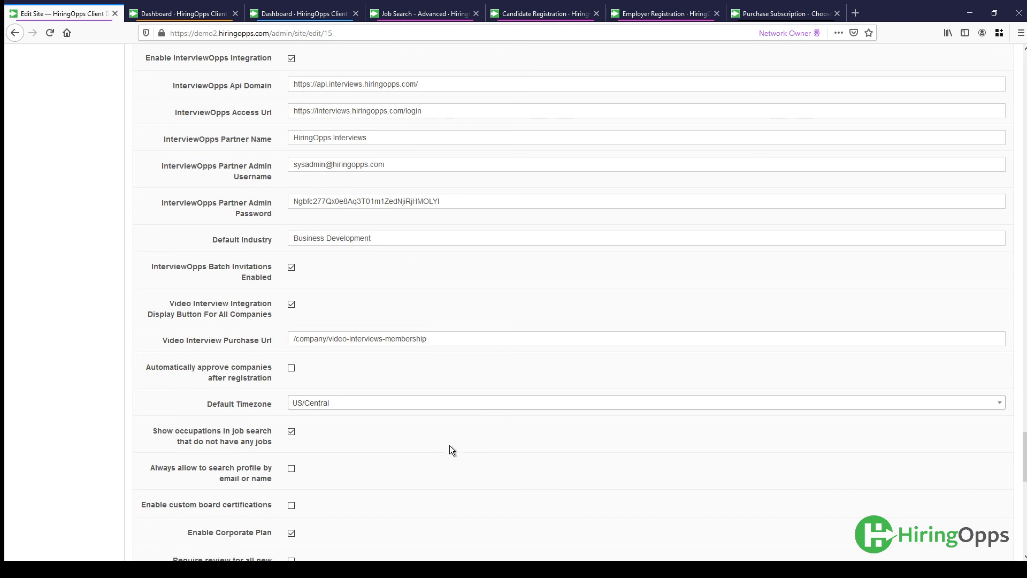
{"action": "scroll", "coordinate": [450, 446], "scroll_direction": "down", "scroll_amount": 1}
{"action": "scroll", "coordinate": [450, 446], "scroll_direction": "down", "scroll_amount": 1}
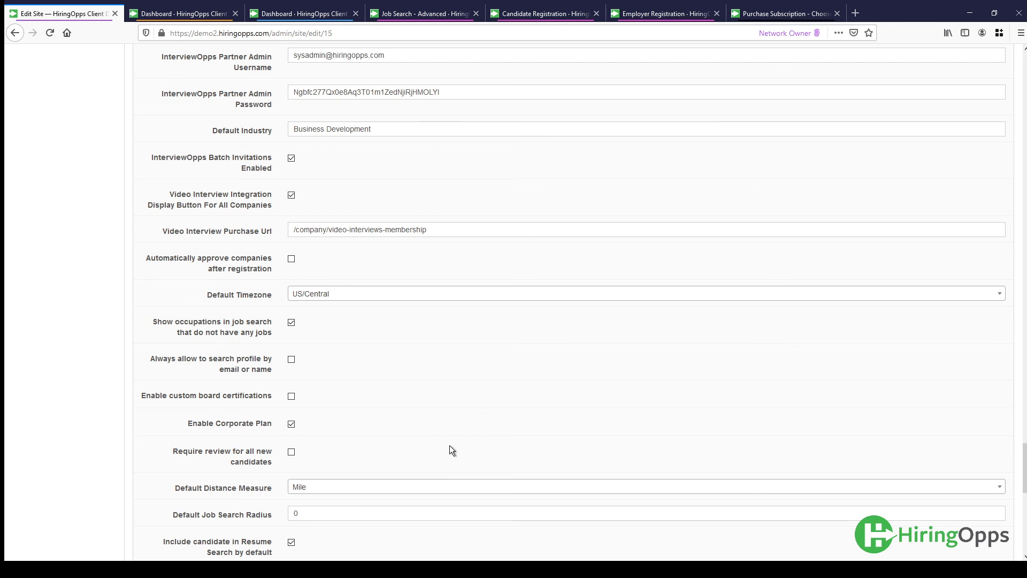
{"action": "scroll", "coordinate": [449, 445], "scroll_direction": "down", "scroll_amount": 5}
{"action": "scroll", "coordinate": [449, 446], "scroll_direction": "down", "scroll_amount": 3}
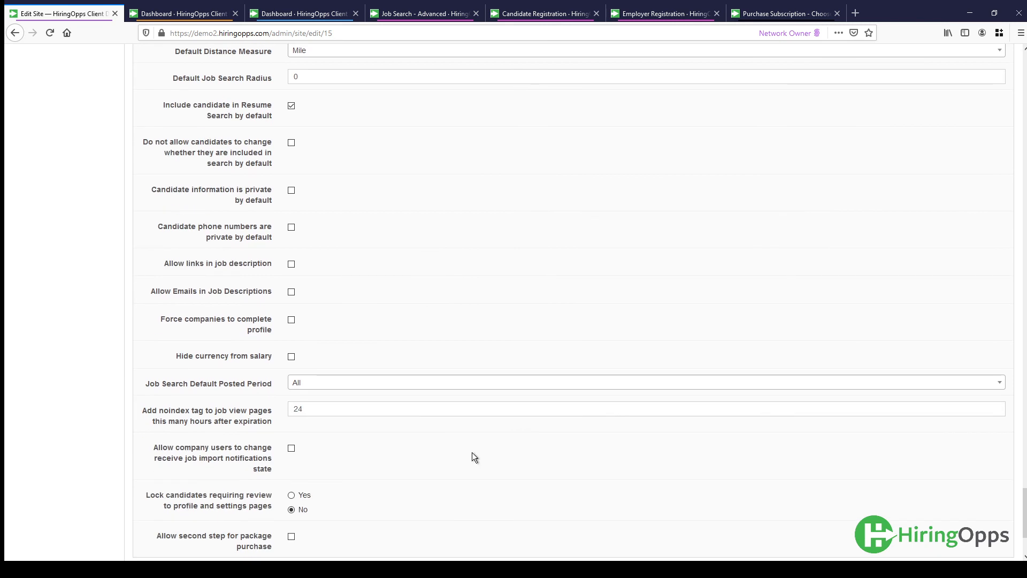
{"action": "scroll", "coordinate": [472, 457], "scroll_direction": "down", "scroll_amount": 2}
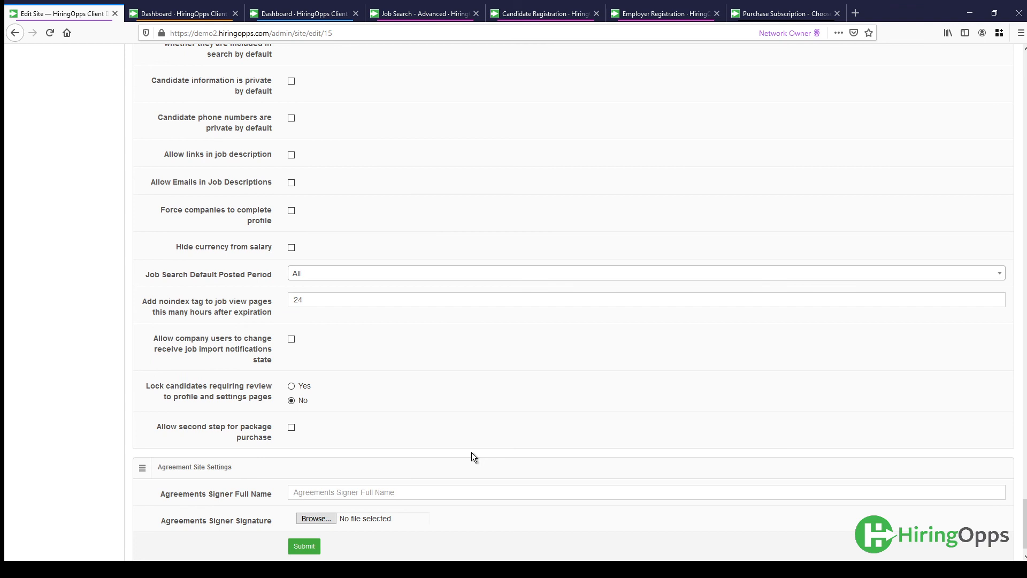
{"action": "scroll", "coordinate": [516, 426], "scroll_direction": "down", "scroll_amount": 1}
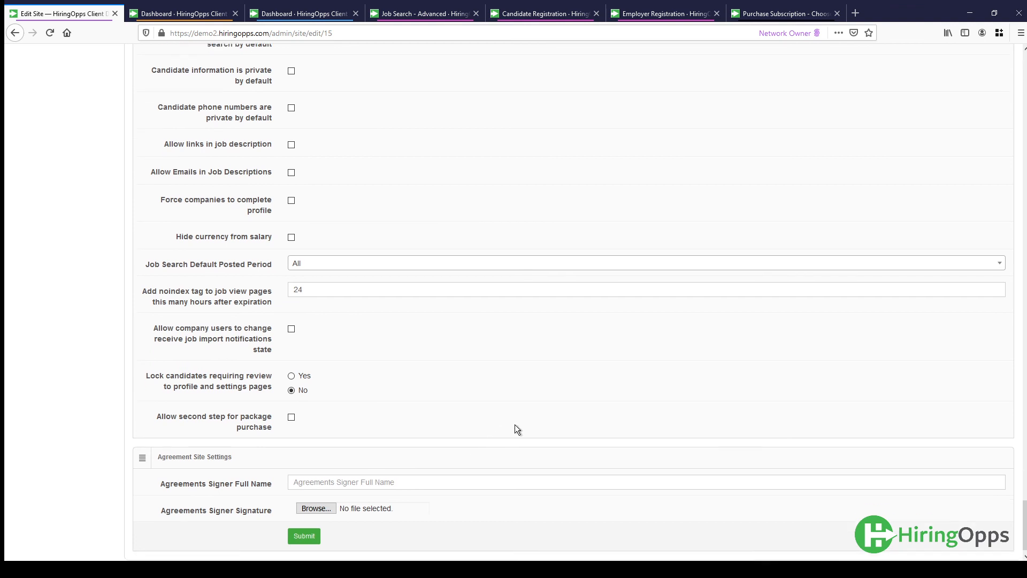